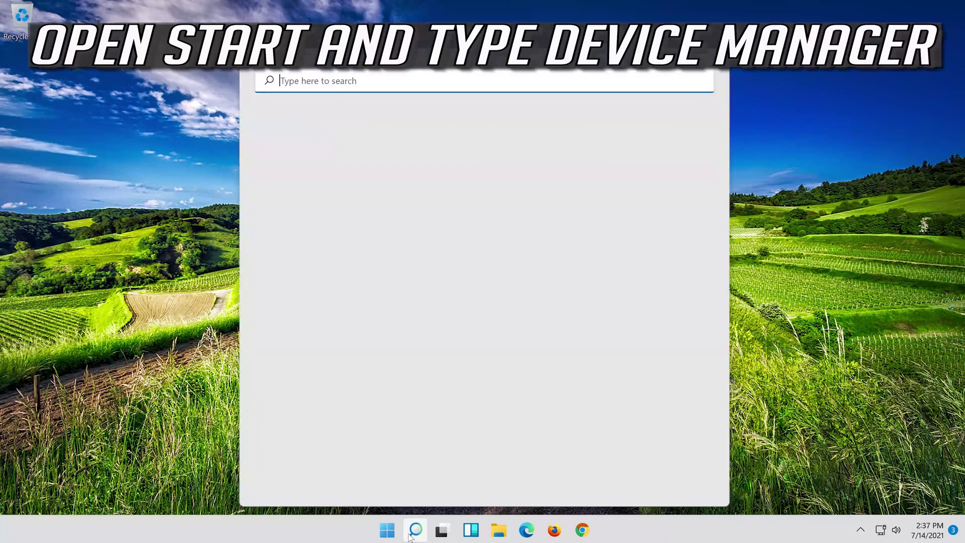
# Search Windows for 'device manager' and launch Device Manager from the results
pyautogui.write('device manager')
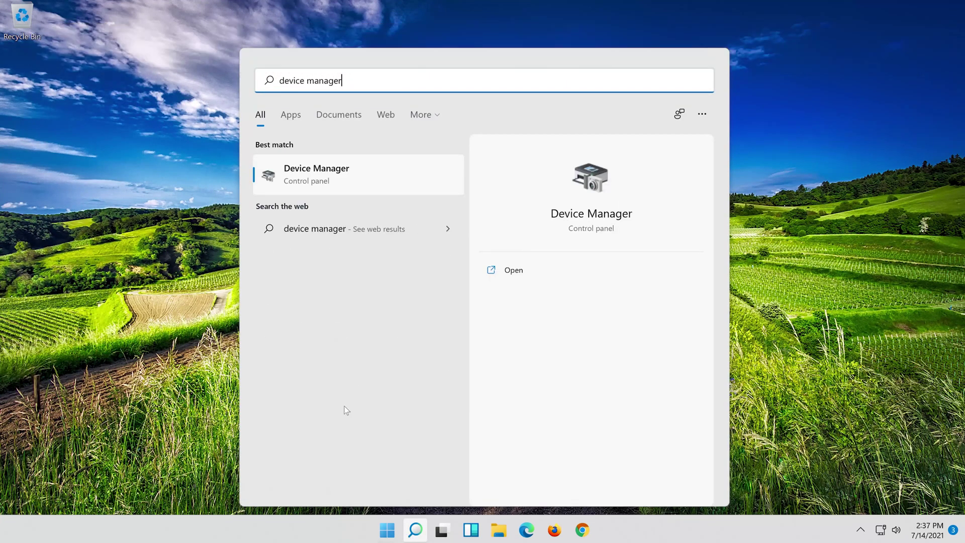
pyautogui.click(360, 183)
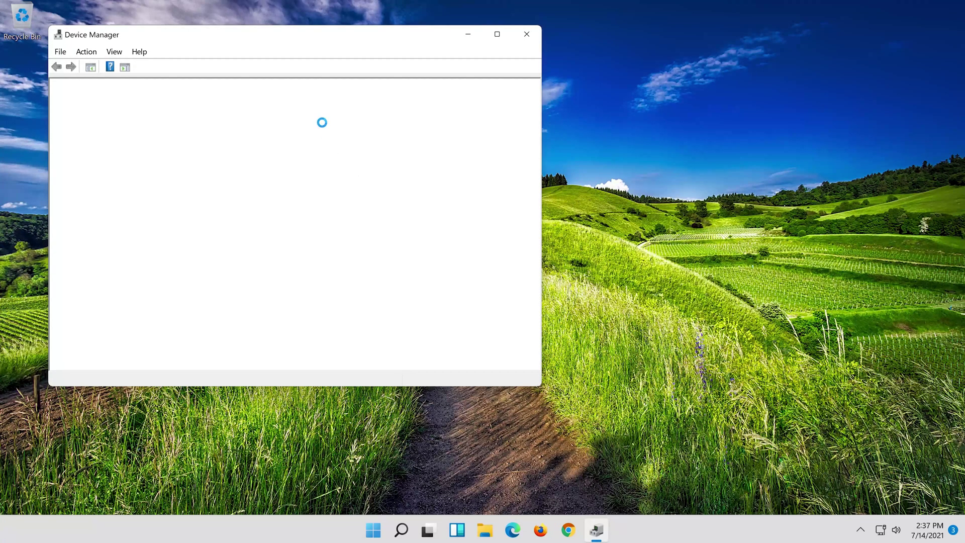
# Center the window, expand Sound, video and game controllers, and open High Definition Audio Device Properties
pyautogui.moveTo(222, 37); pyautogui.dragTo(473, 73)
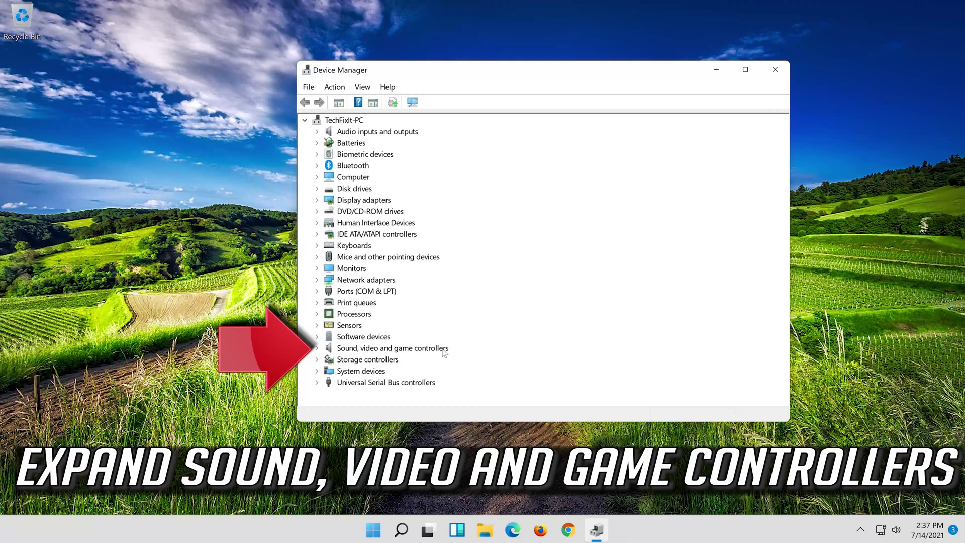
pyautogui.click(317, 348)
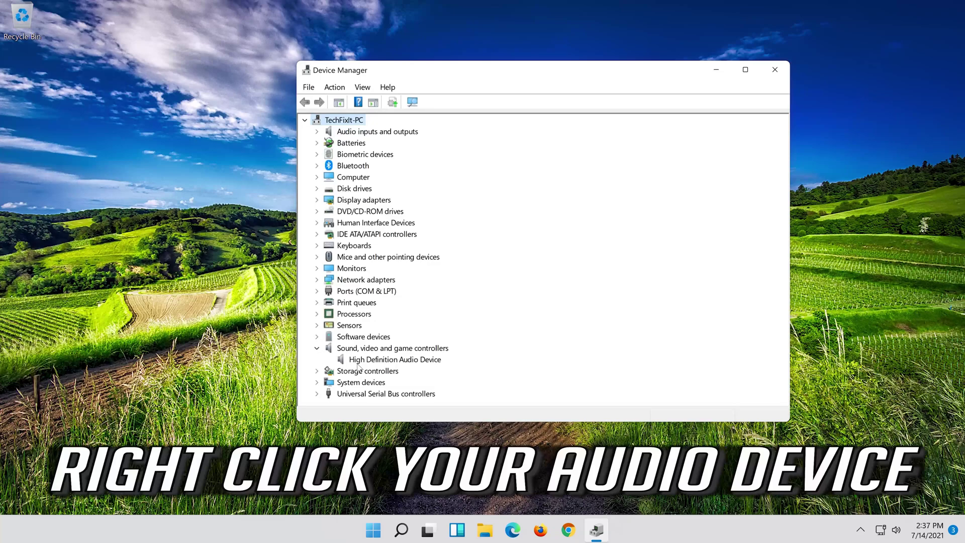
pyautogui.click(358, 363)
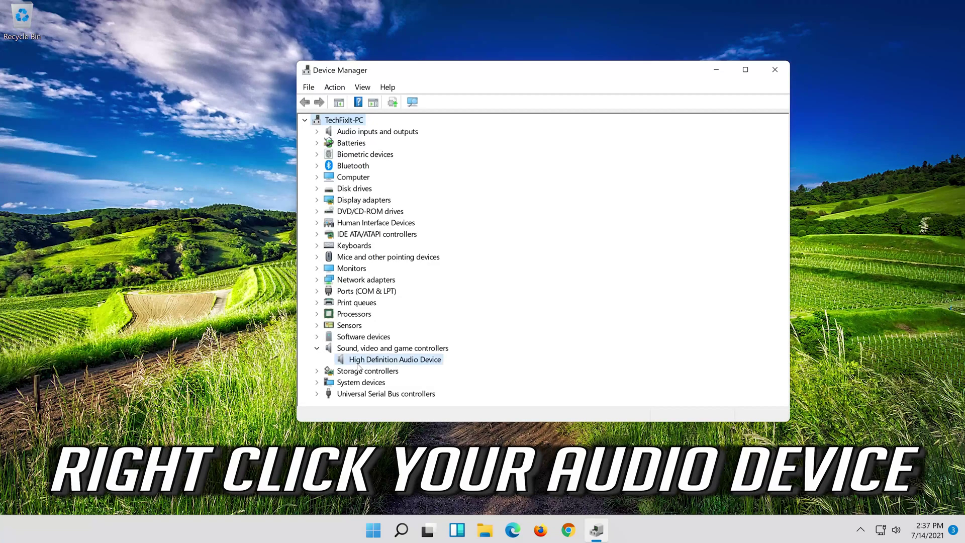
pyautogui.rightClick(430, 363)
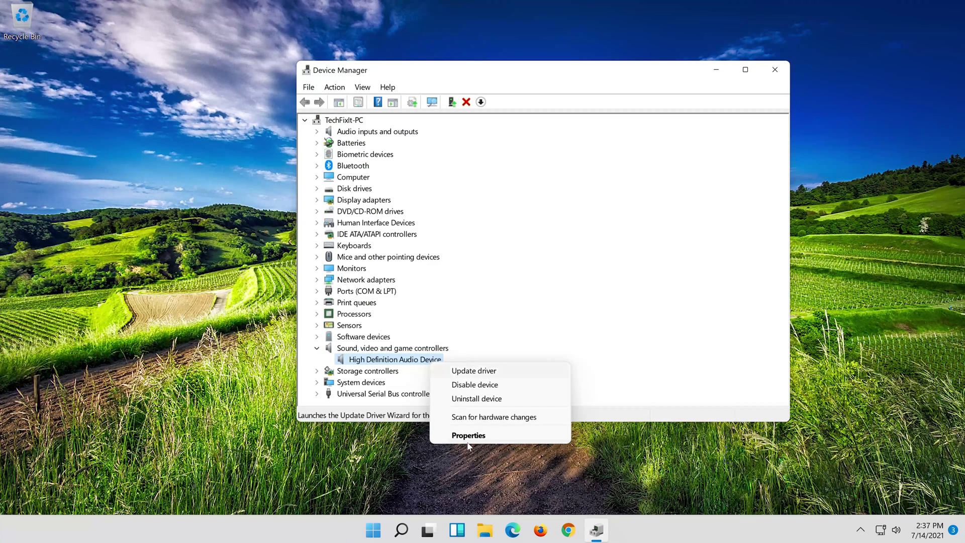
pyautogui.click(506, 436)
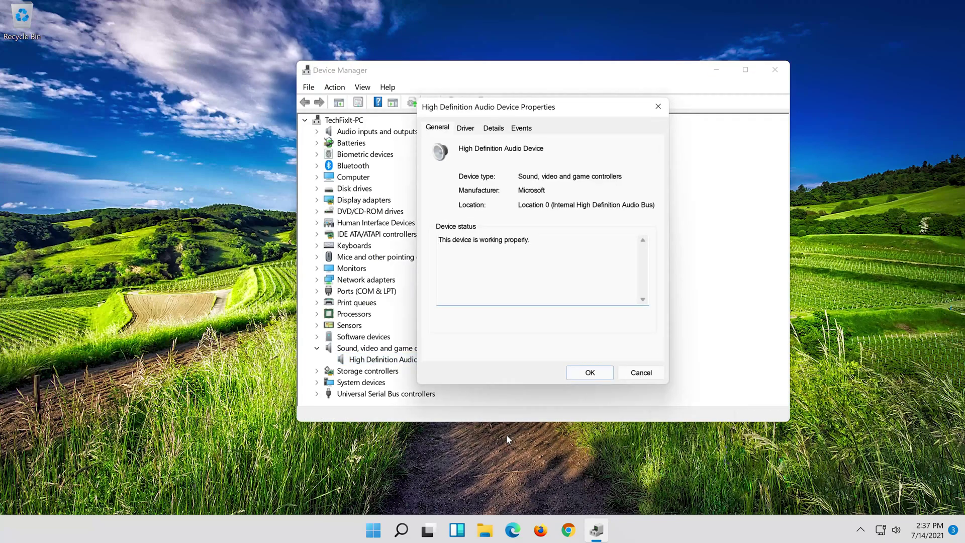
# Start a driver update for High Definition Audio Device from its Driver tab
pyautogui.click(463, 129)
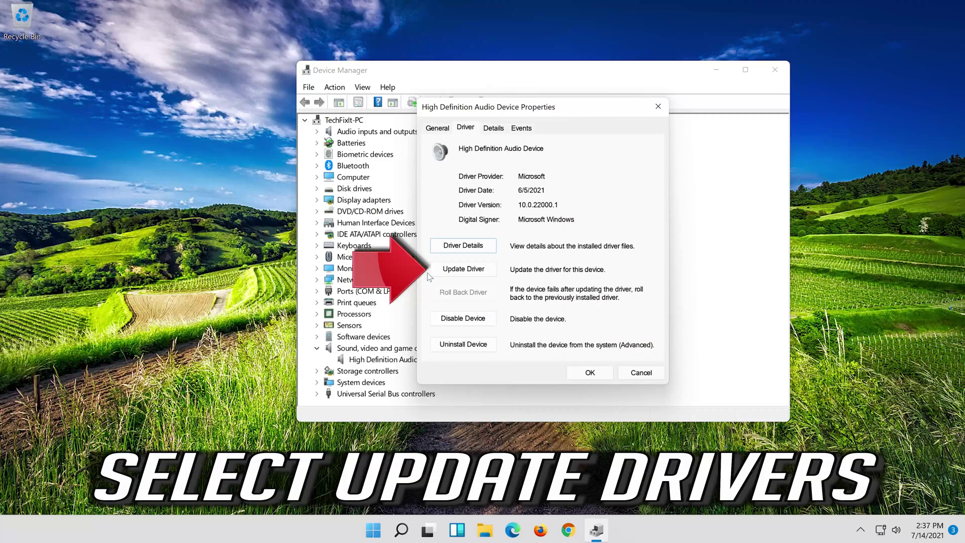
pyautogui.click(465, 276)
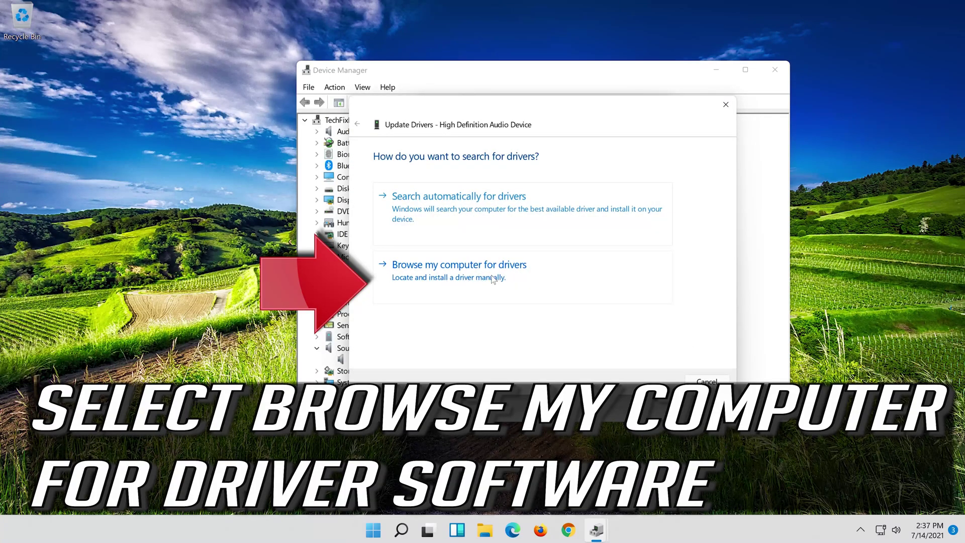
# Reinstall the High Definition Audio Device driver by picking it from this computer's driver list
pyautogui.click(518, 276)
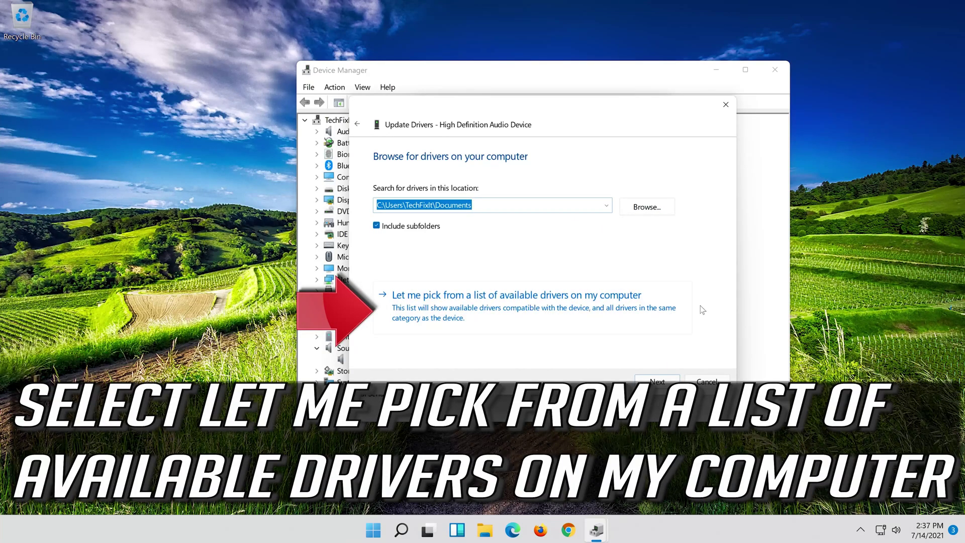
pyautogui.click(472, 316)
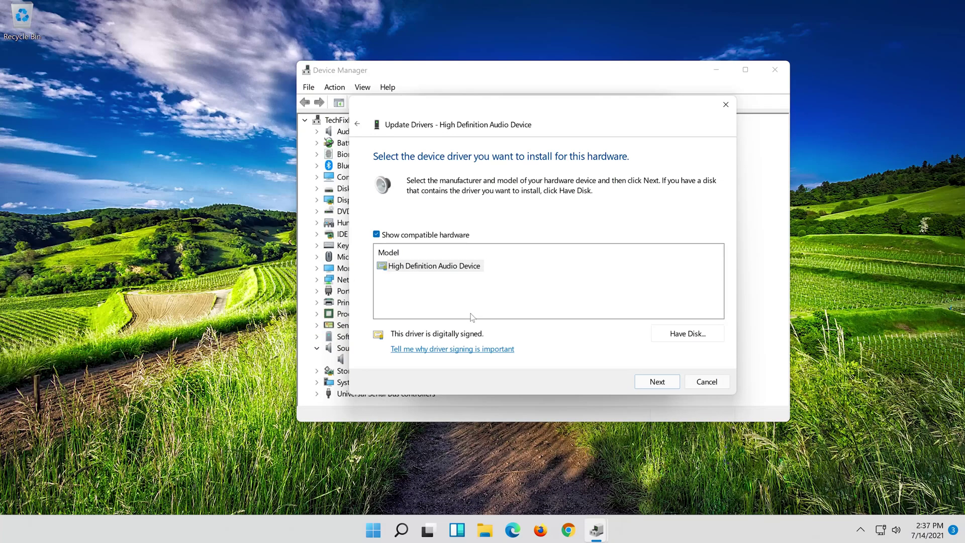
pyautogui.click(424, 267)
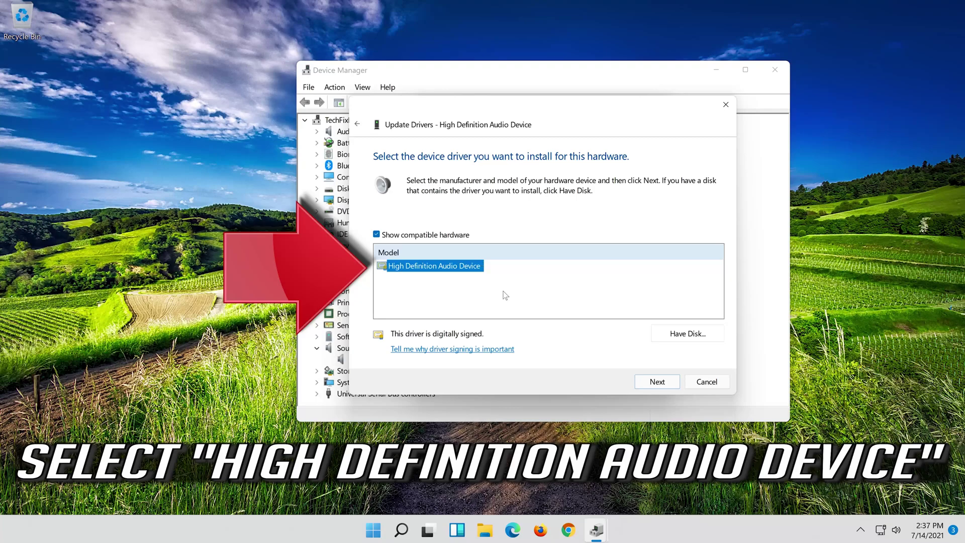
pyautogui.click(658, 382)
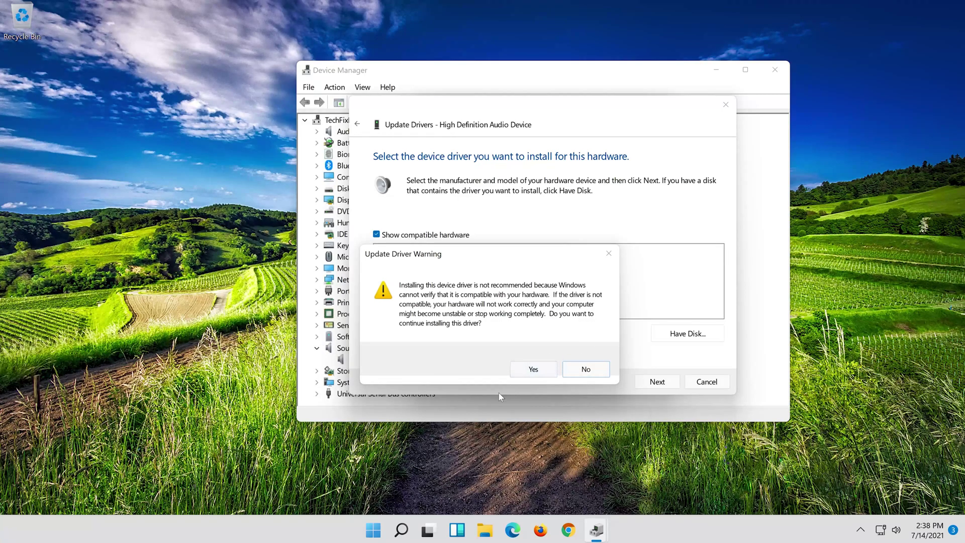
pyautogui.click(533, 369)
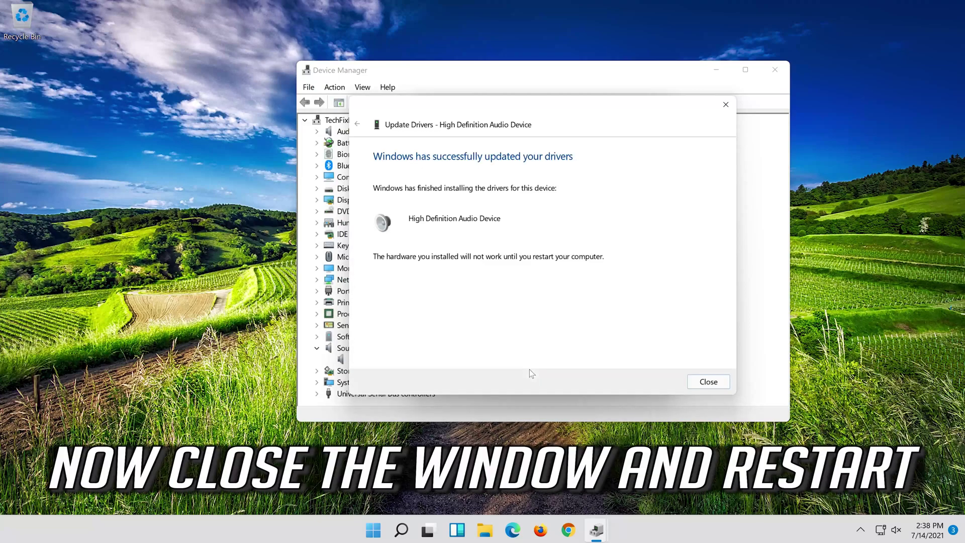
# Close the update wizard and Properties dialog, then accept the System Settings Change restart
pyautogui.click(708, 381)
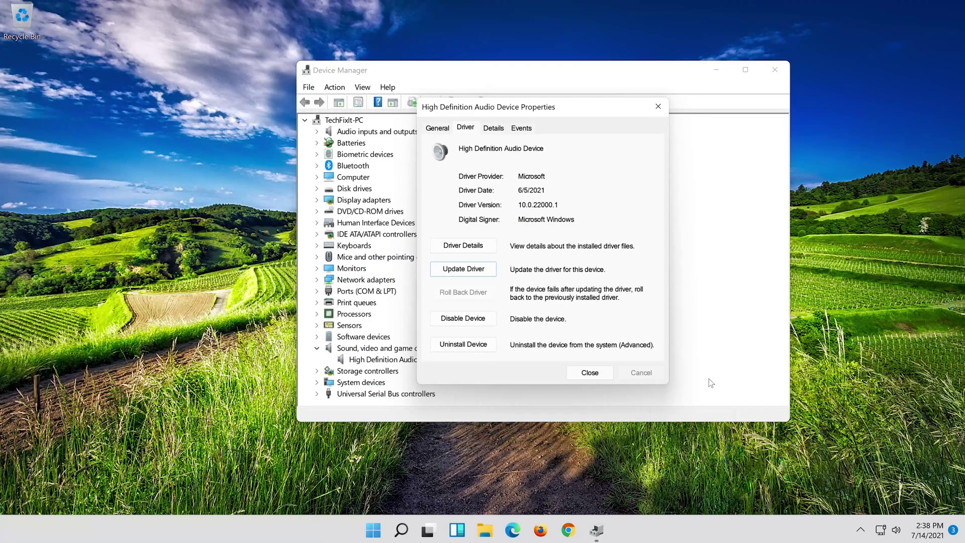
pyautogui.click(590, 372)
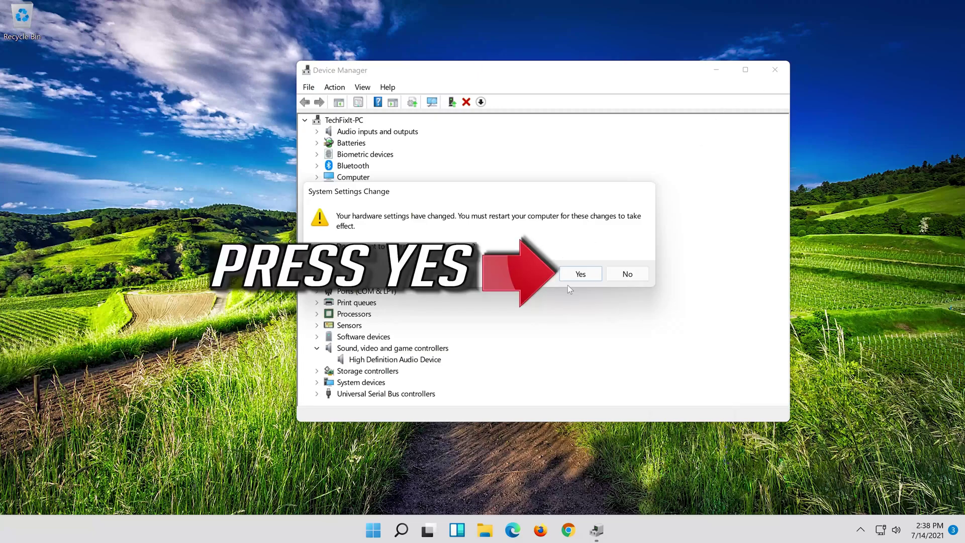
pyautogui.click(581, 275)
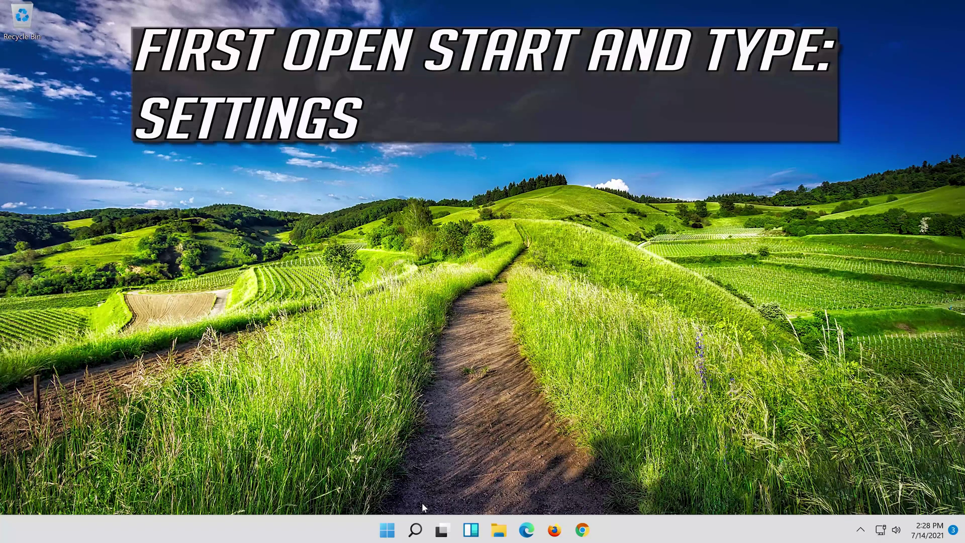
# Search Windows for 'settings' and launch the Settings app
pyautogui.click(414, 533)
pyautogui.write('settings')
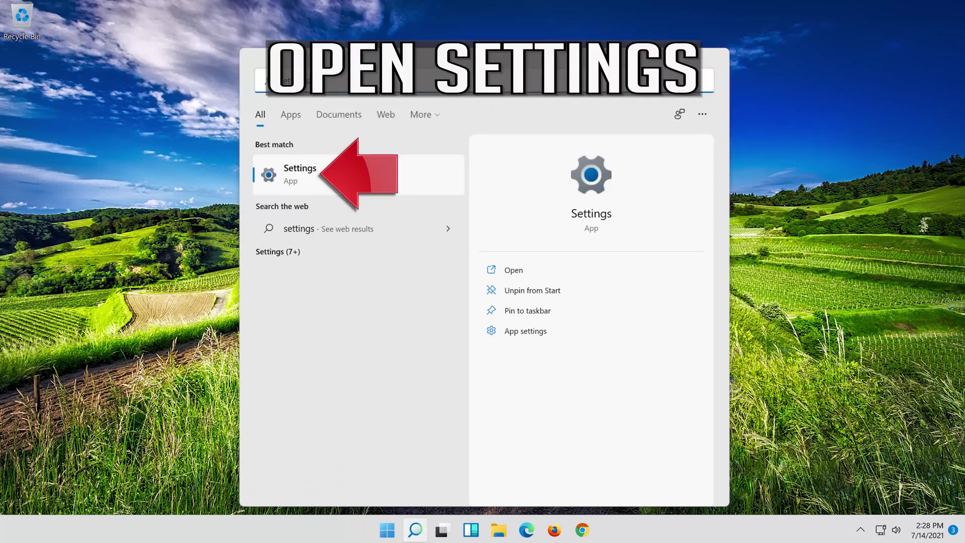
pyautogui.click(354, 179)
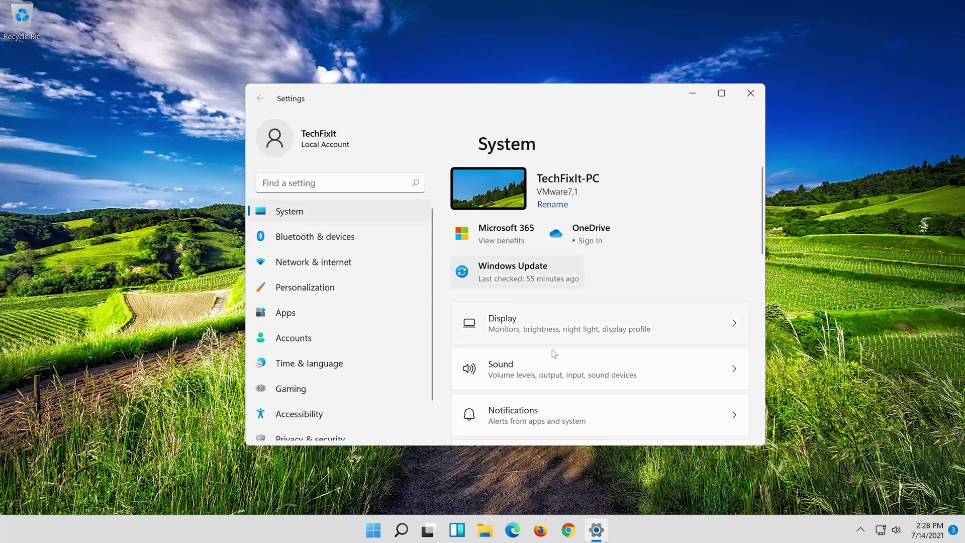
# Go to Troubleshoot on the Settings System page
pyautogui.scroll(-3, 550, 351)
pyautogui.scroll(-6, 547, 353)
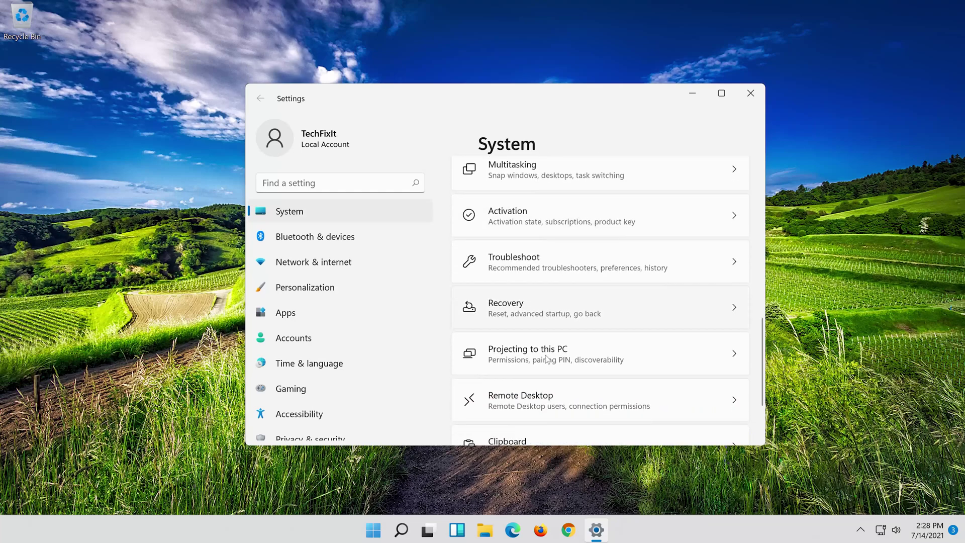
pyautogui.scroll(2, 547, 356)
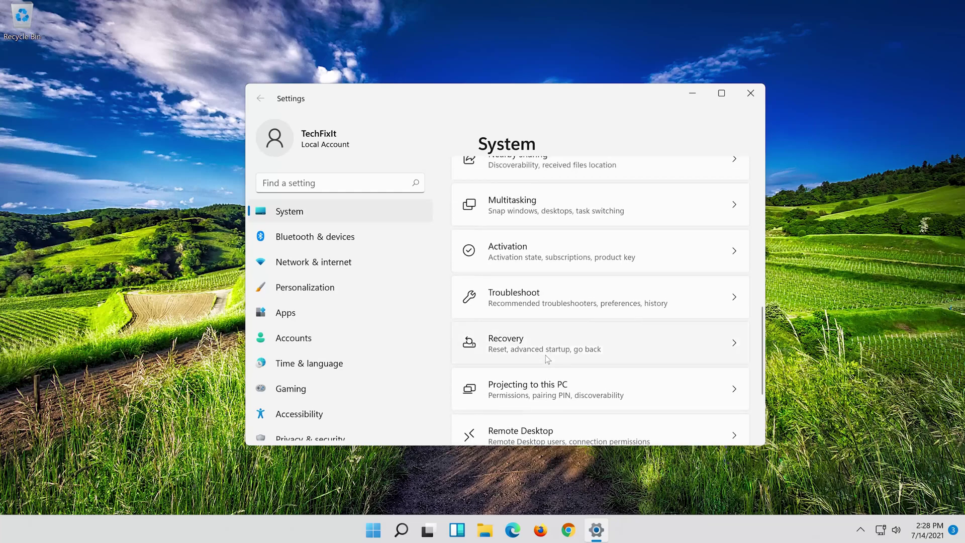
pyautogui.click(599, 302)
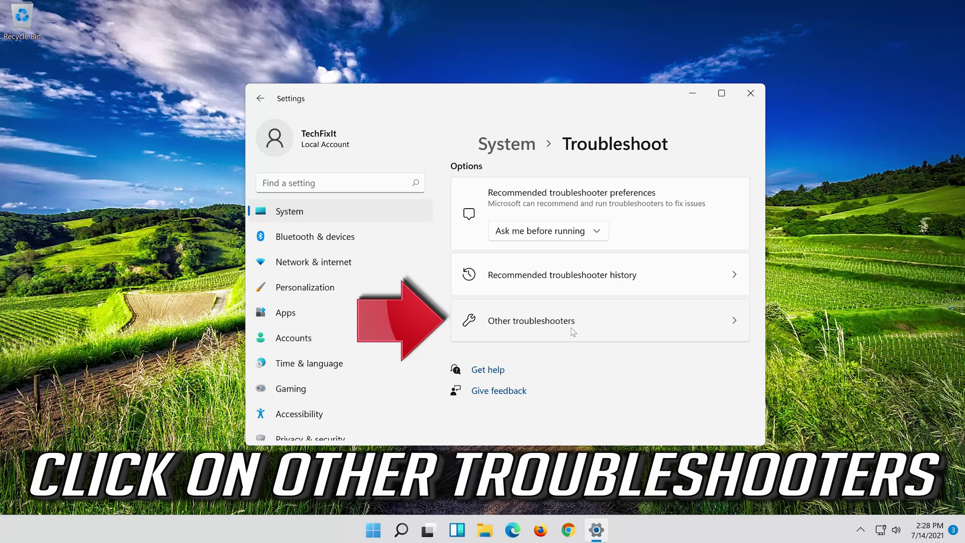
# Run the Playing Audio troubleshooter from Other troubleshooters
pyautogui.click(606, 324)
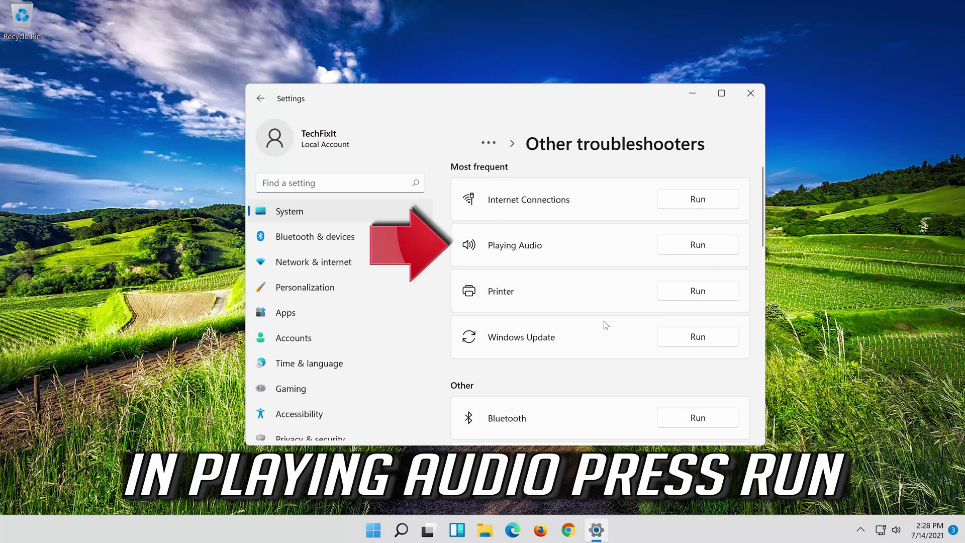
pyautogui.click(689, 251)
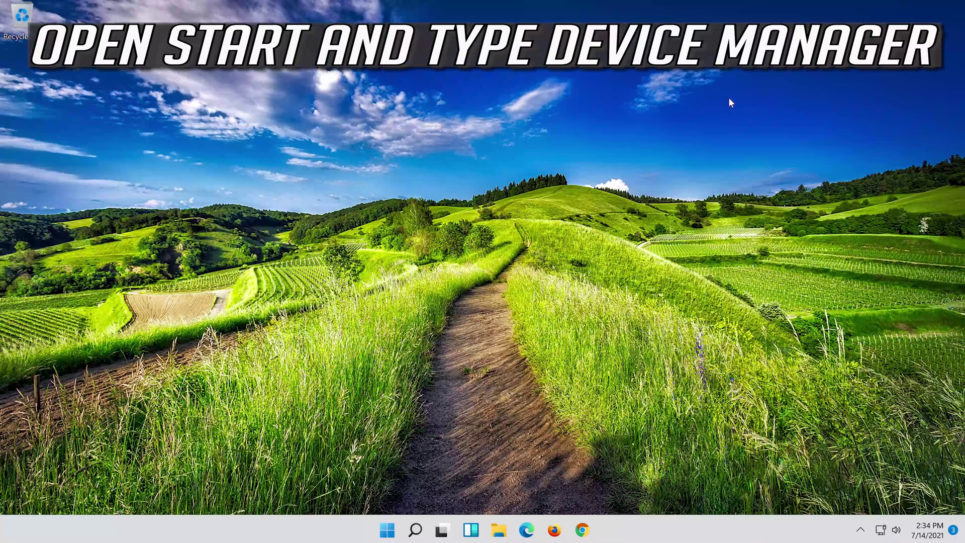
# Reopen Device Manager through a 'device manager' search and center its window
pyautogui.click(409, 535)
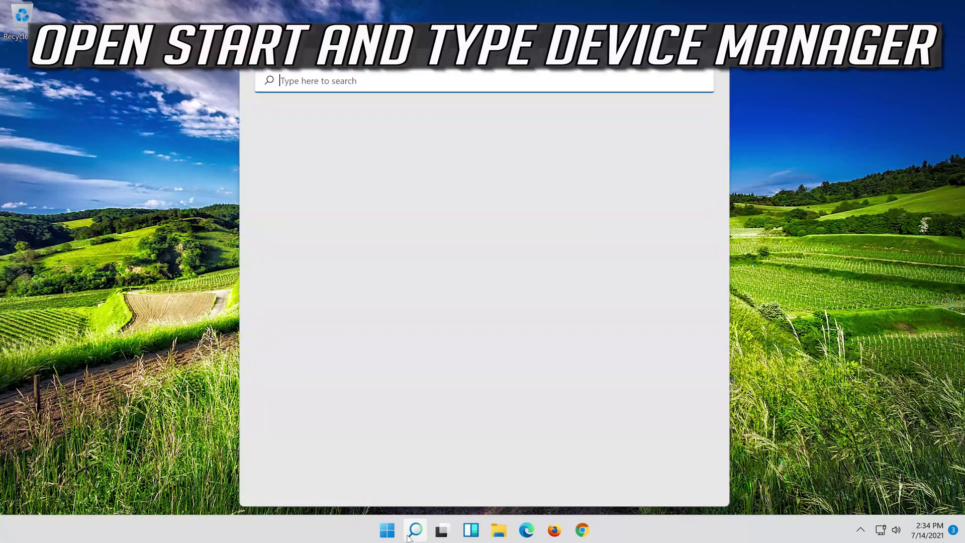
pyautogui.write('device m')
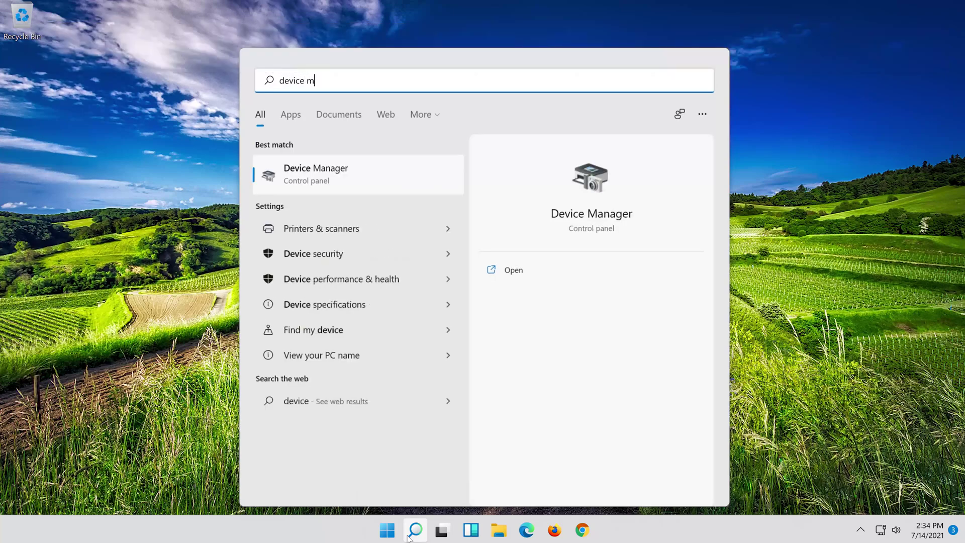
pyautogui.write('anager')
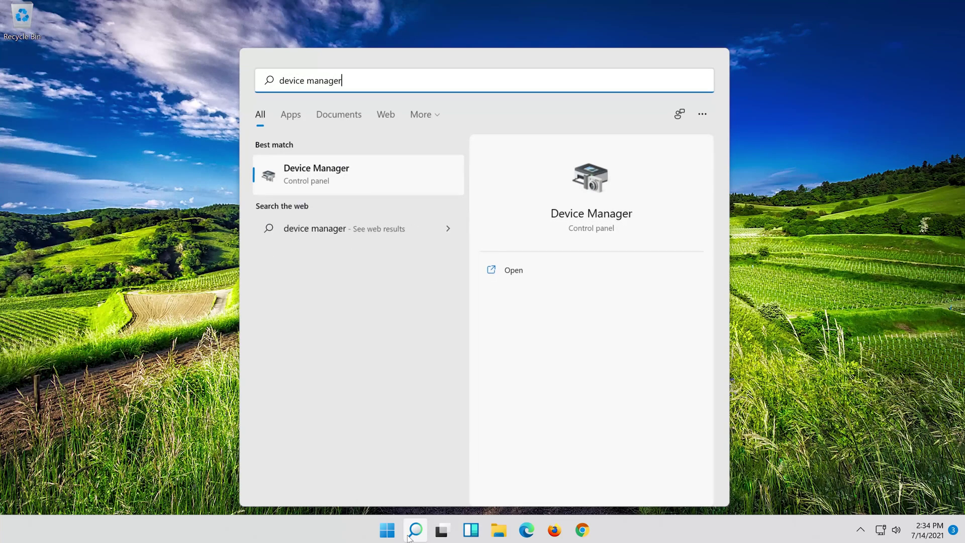
pyautogui.click(332, 177)
pyautogui.moveTo(161, 115); pyautogui.dragTo(375, 120)
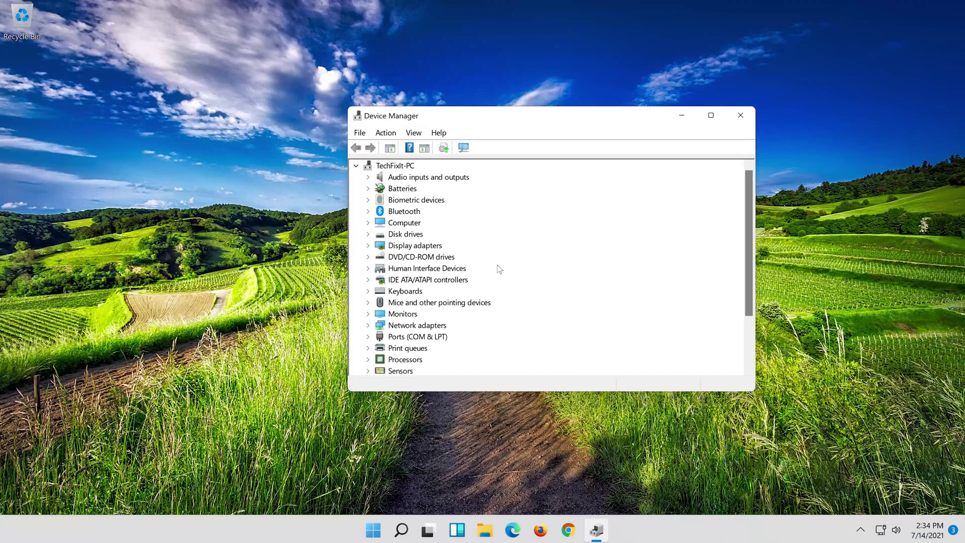
# View the High Definition Audio Device Driver tab showing Microsoft driver 10.0.22000.1, dated 6/5/2021
pyautogui.scroll(-2, 497, 266)
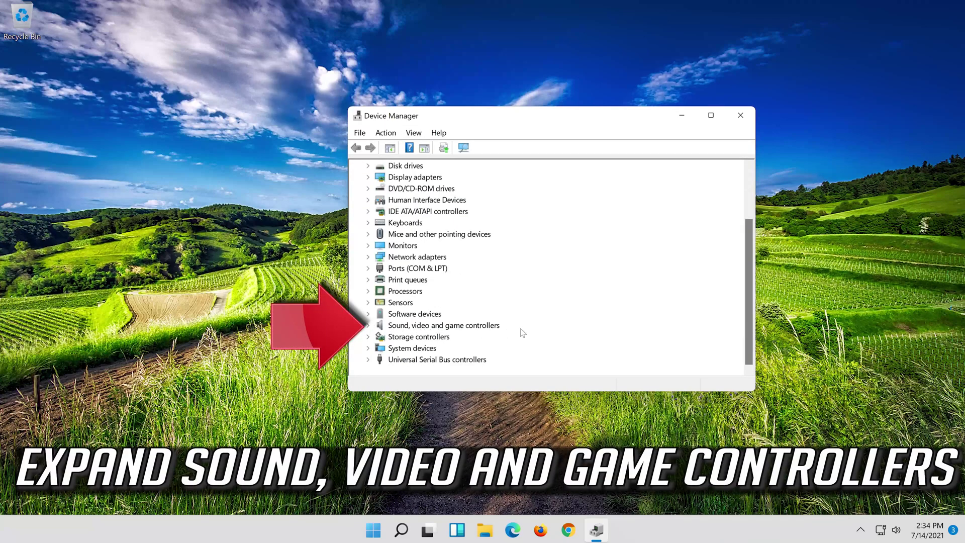
pyautogui.click(368, 325)
pyautogui.click(402, 326)
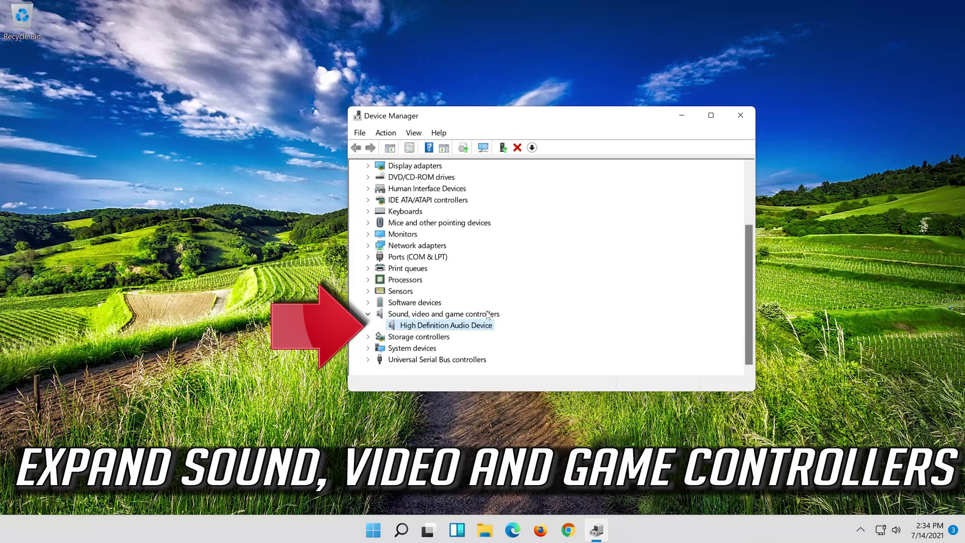
pyautogui.rightClick(445, 328)
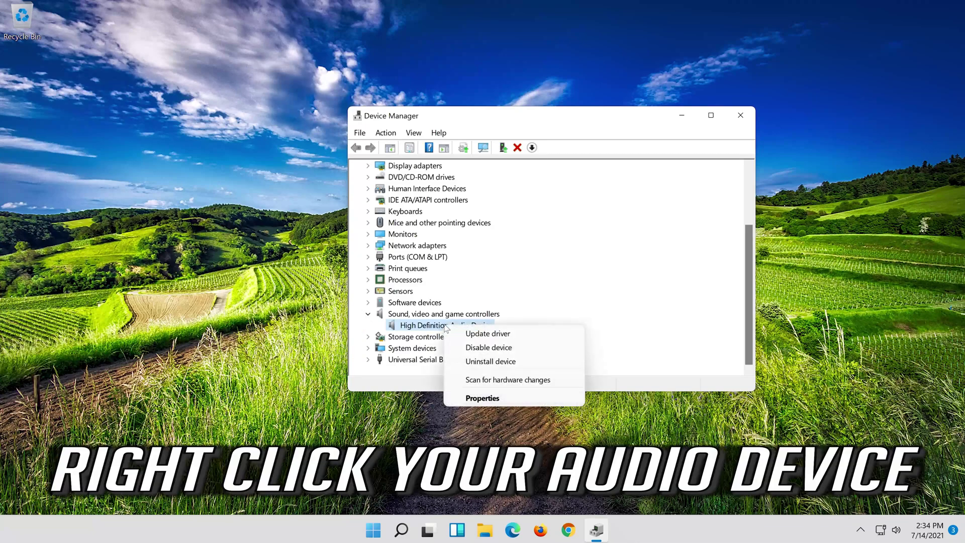
pyautogui.click(495, 401)
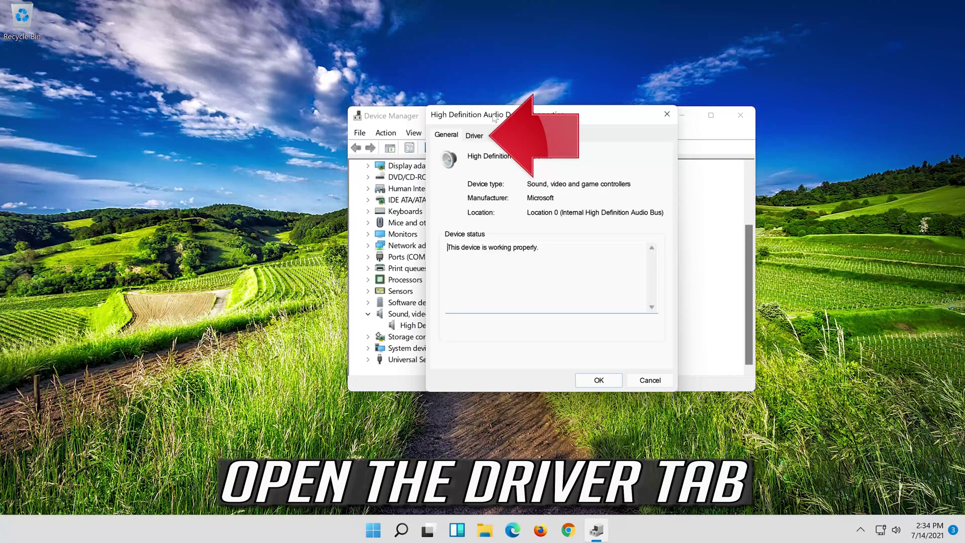
pyautogui.click(467, 140)
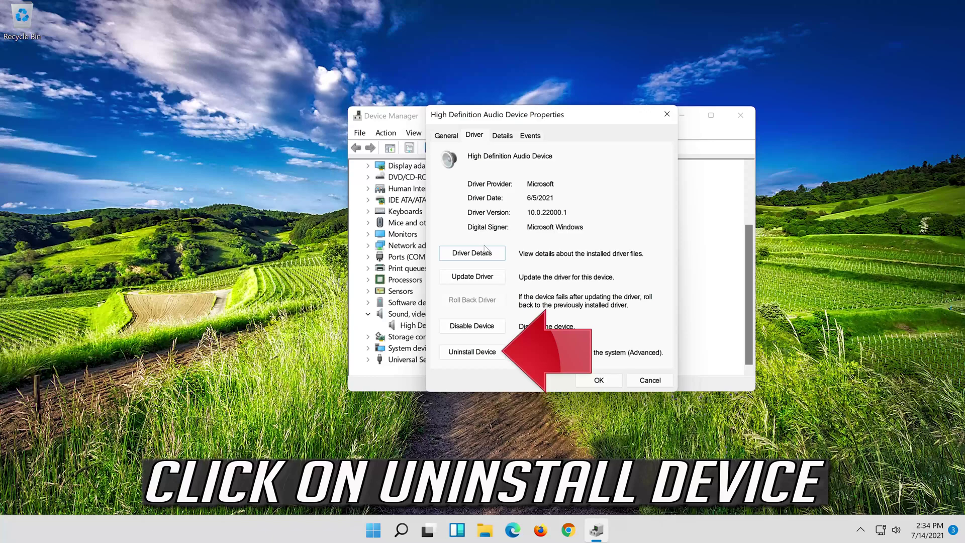
# Uninstall the High Definition Audio Device and close Device Manager
pyautogui.click(477, 353)
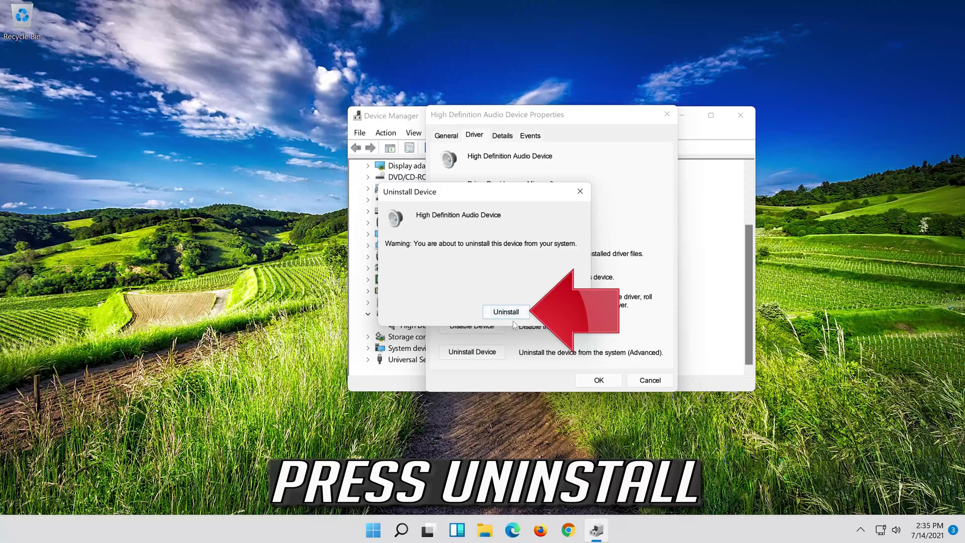
pyautogui.click(511, 315)
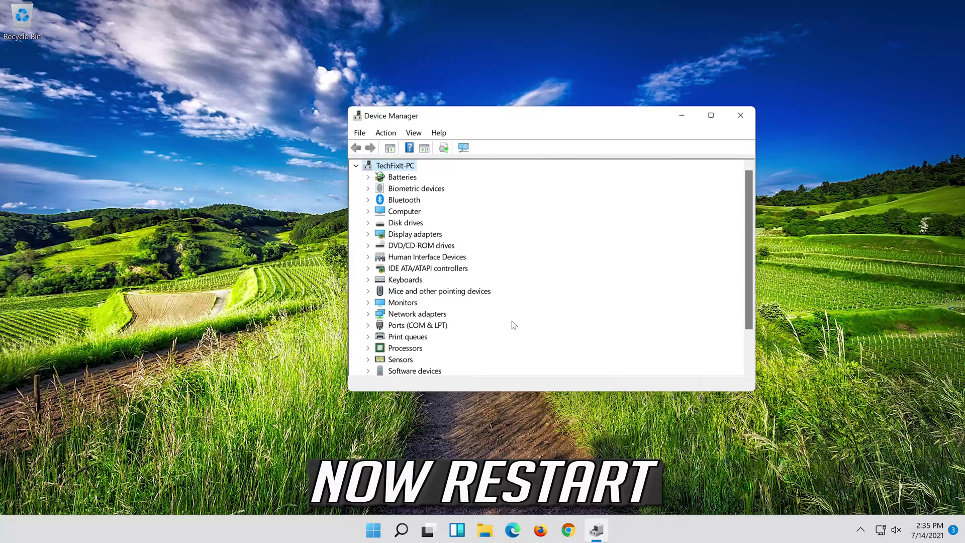
pyautogui.click(740, 115)
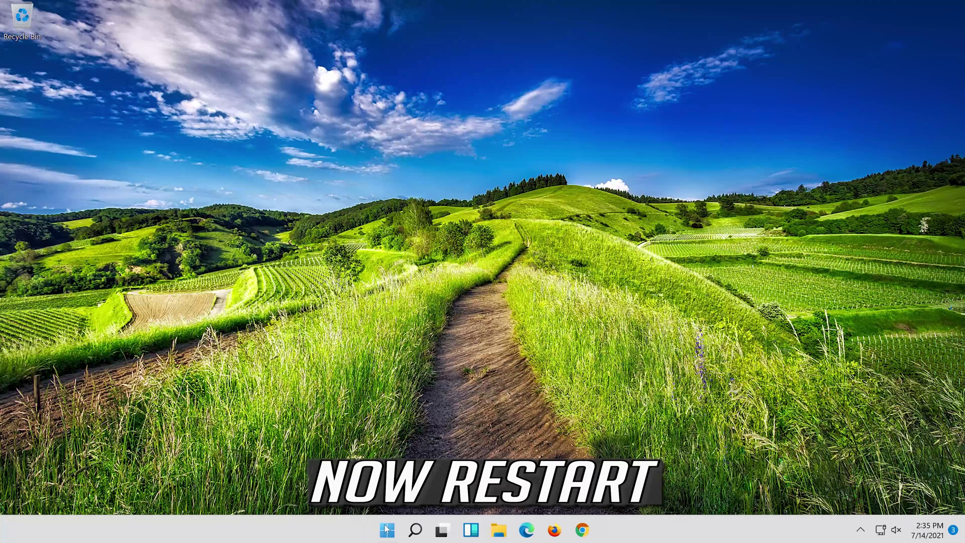
# Restart the PC from the Start menu power options
pyautogui.click(386, 530)
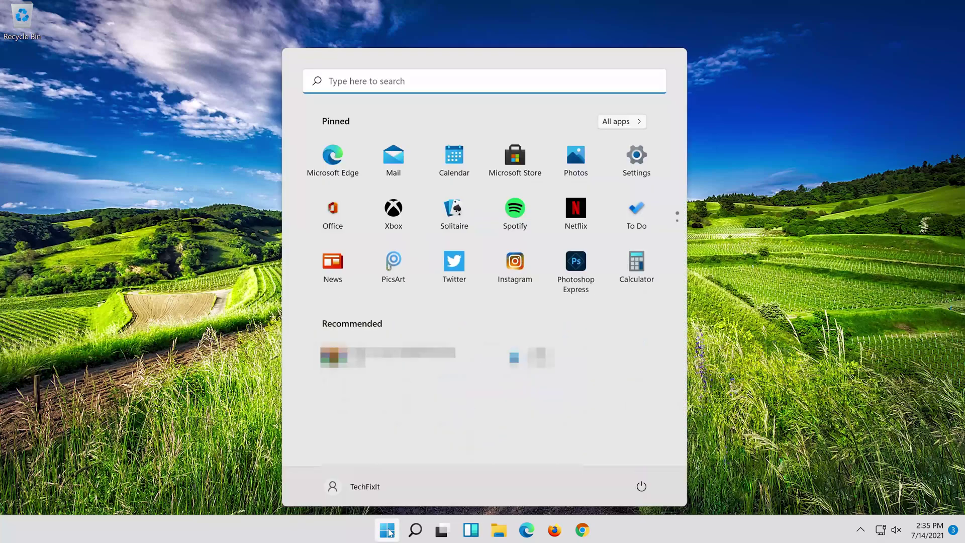
pyautogui.click(641, 485)
pyautogui.click(653, 466)
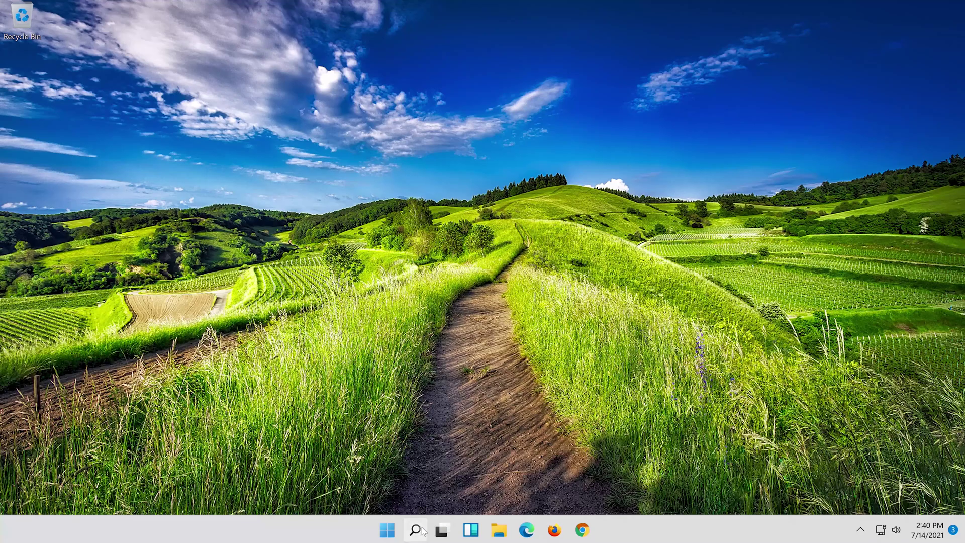
# Search for 'device manager' and launch Device Manager from the best match
pyautogui.click(420, 530)
pyautogui.write('device manag')
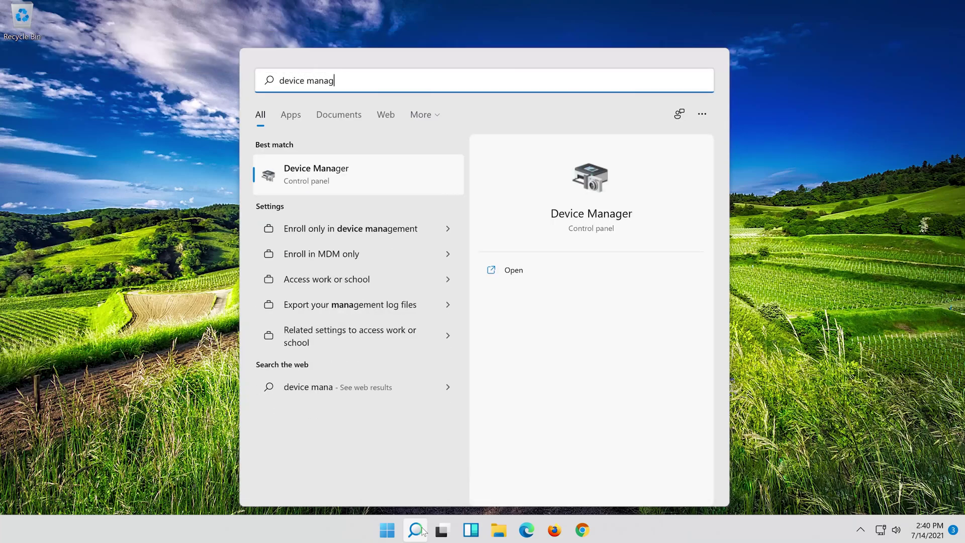
pyautogui.write('er')
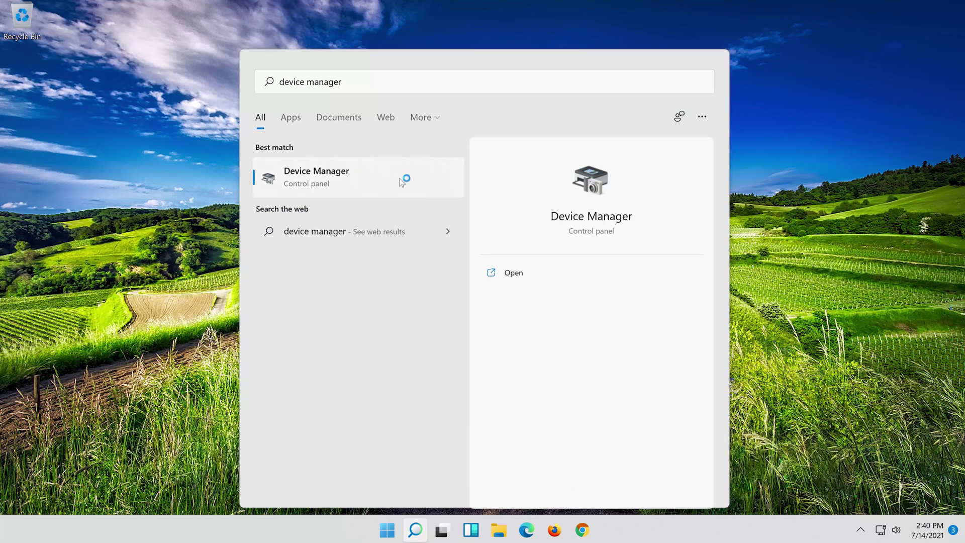
pyautogui.click(399, 177)
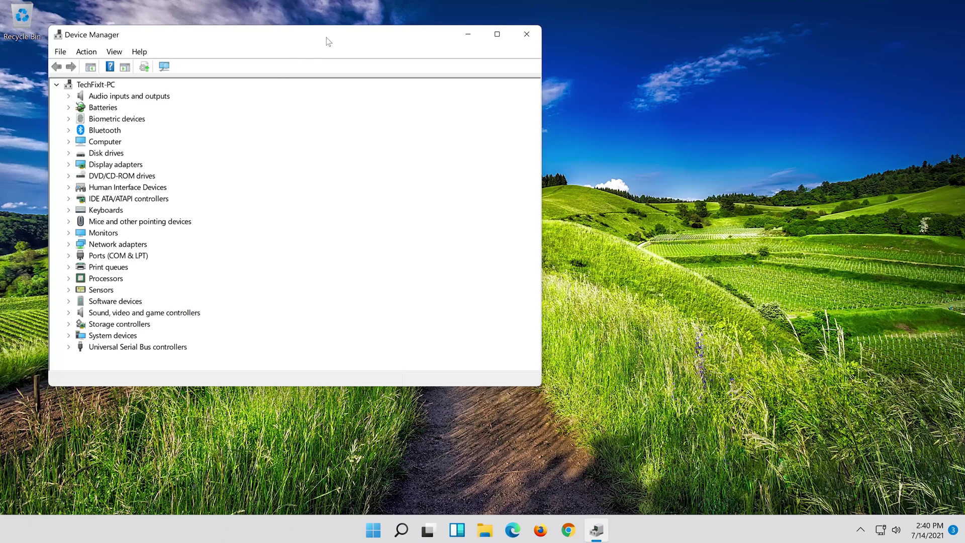
# Show the High Definition Audio Device's driver details: Microsoft, 6/5/2021, version 10.0.22000.1
pyautogui.moveTo(327, 39); pyautogui.dragTo(552, 51)
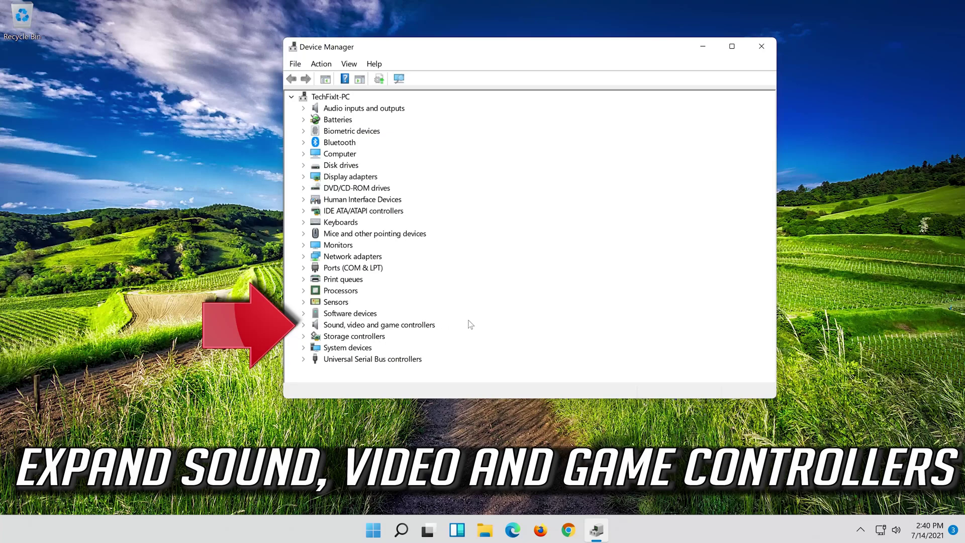
pyautogui.click(303, 324)
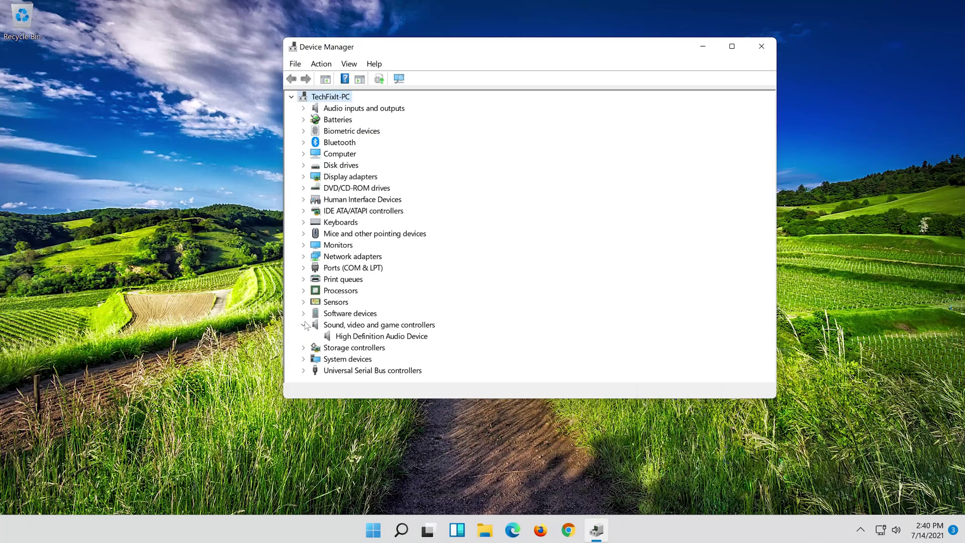
pyautogui.click(330, 338)
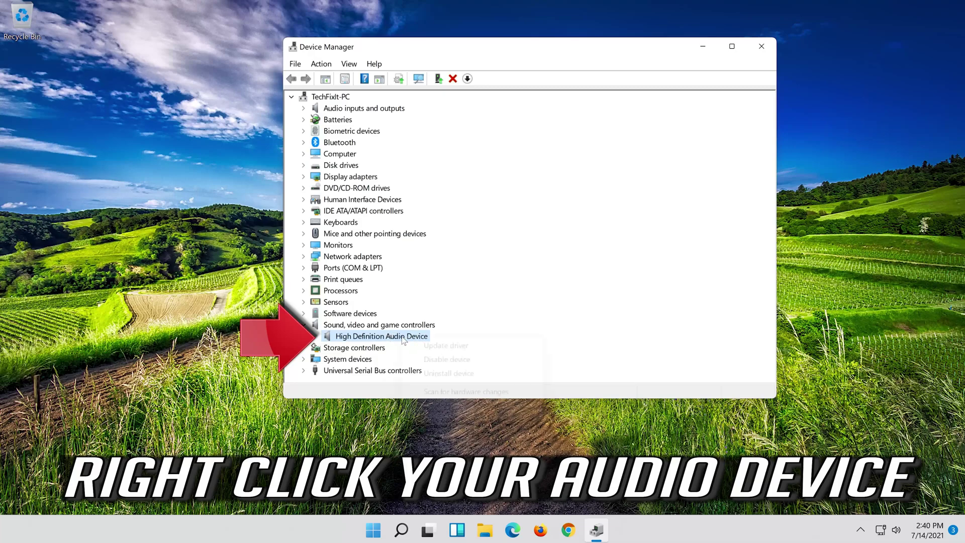
pyautogui.rightClick(403, 339)
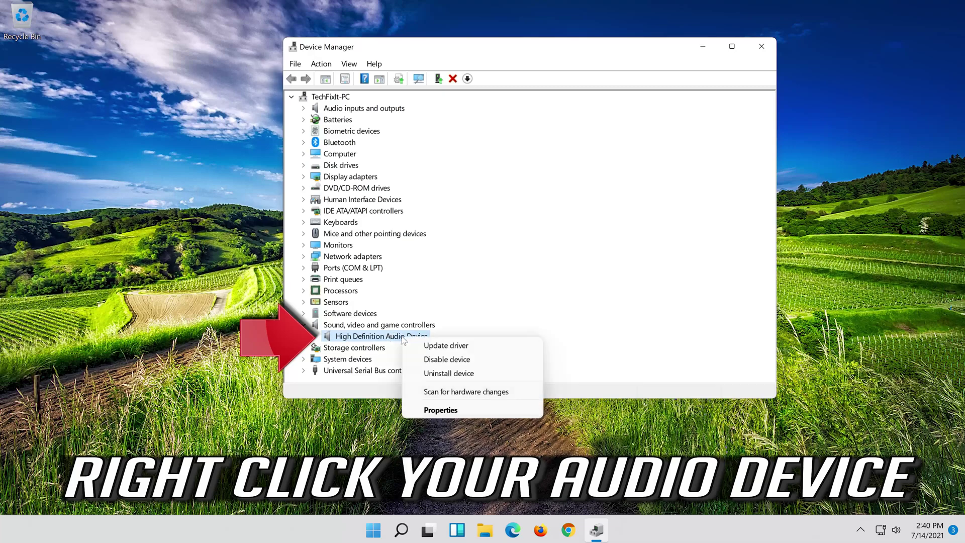
pyautogui.click(470, 409)
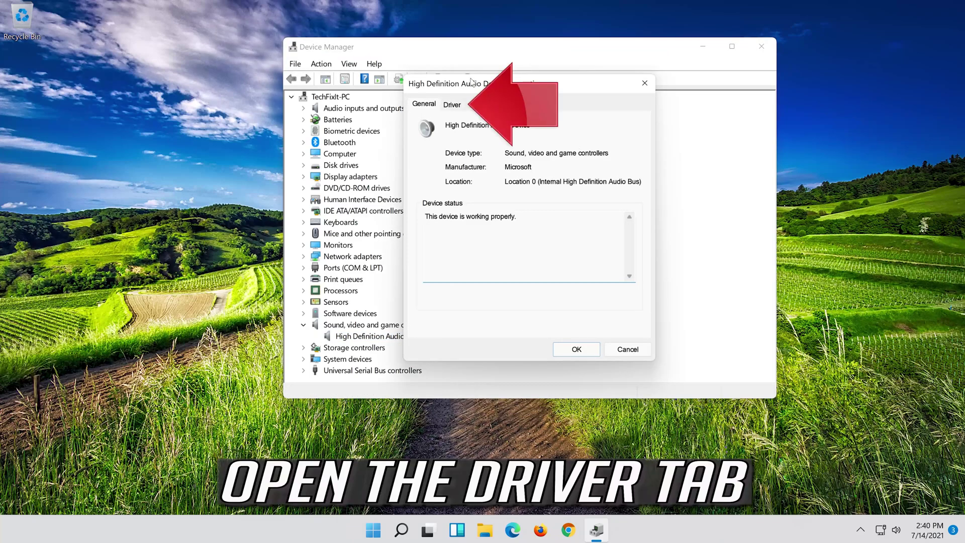
pyautogui.click(453, 105)
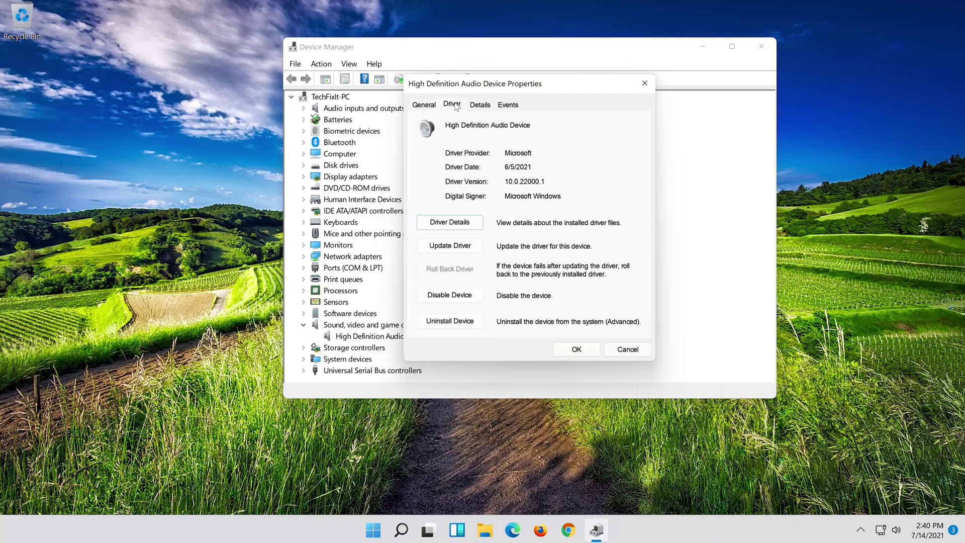
# Update the High Definition Audio Device's driver by searching automatically for drivers
pyautogui.click(450, 246)
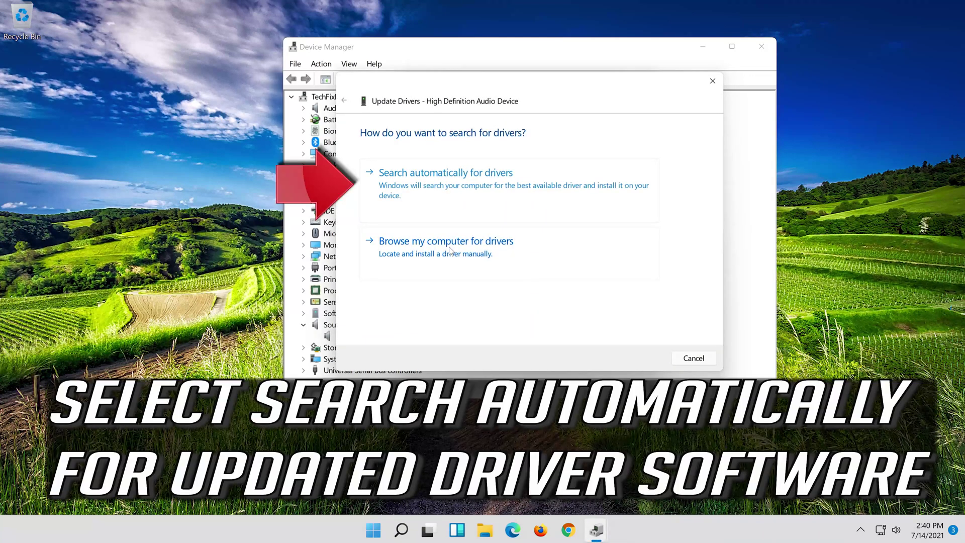
pyautogui.click(528, 193)
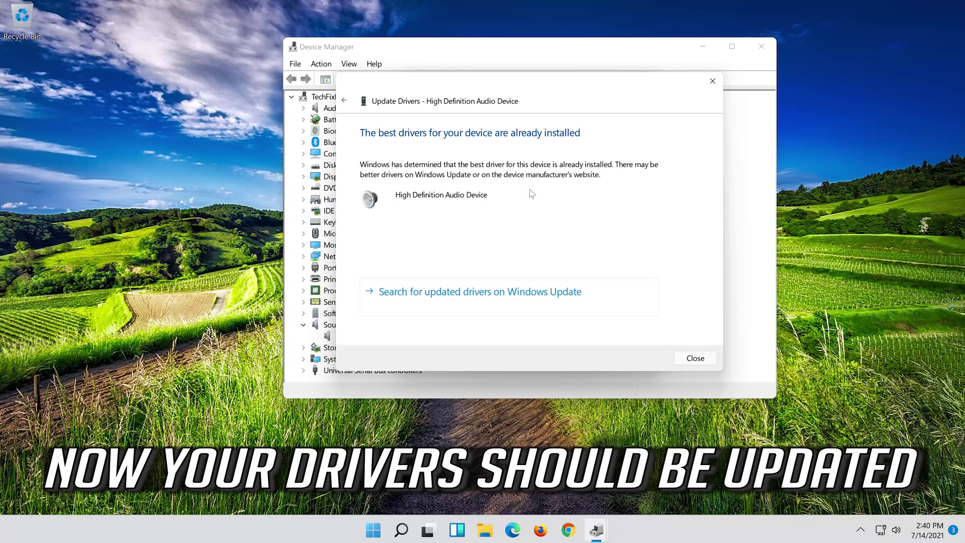